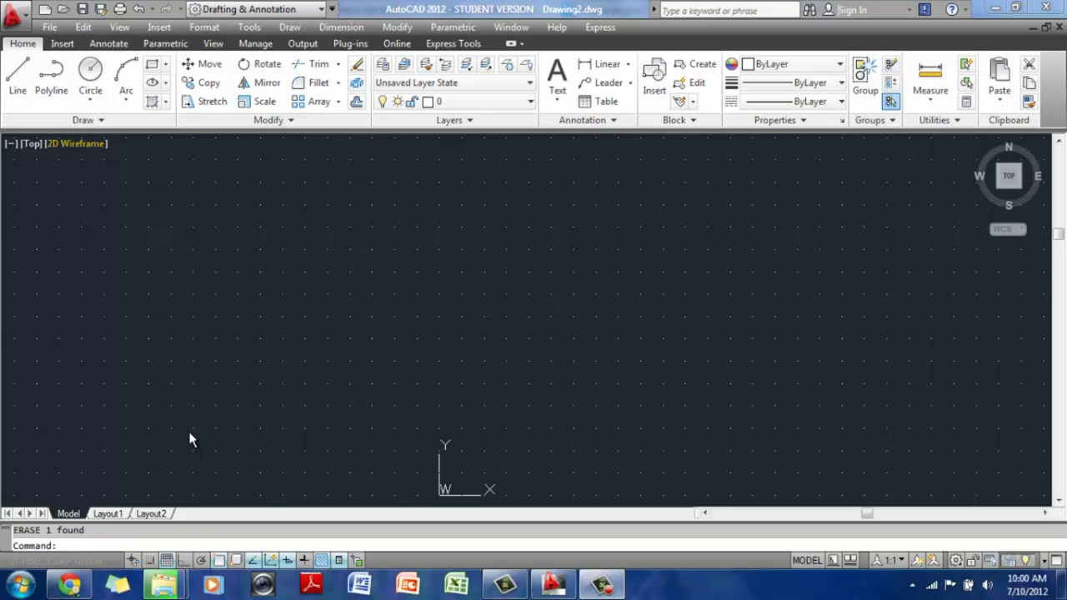
Turn off the grid display in the current drawing's model space
left_click(169, 563)
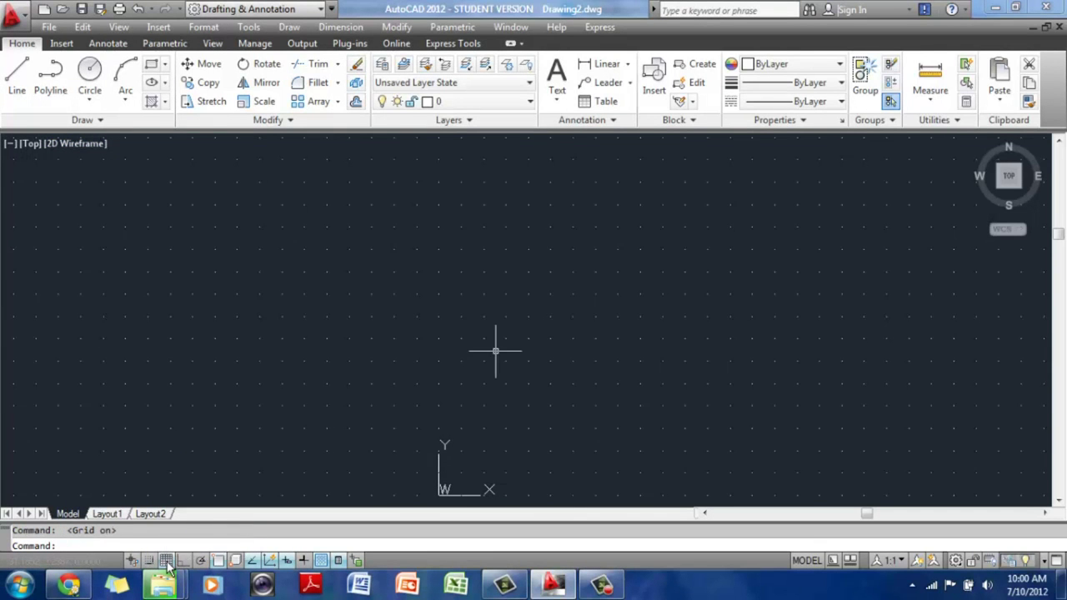
left_click(168, 564)
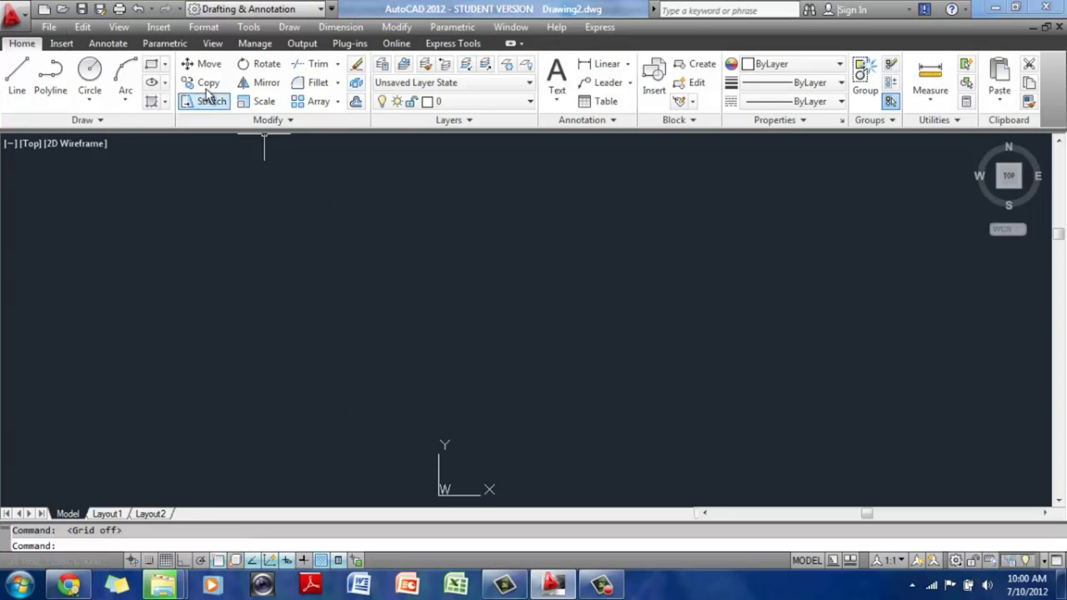
left_click(25, 28)
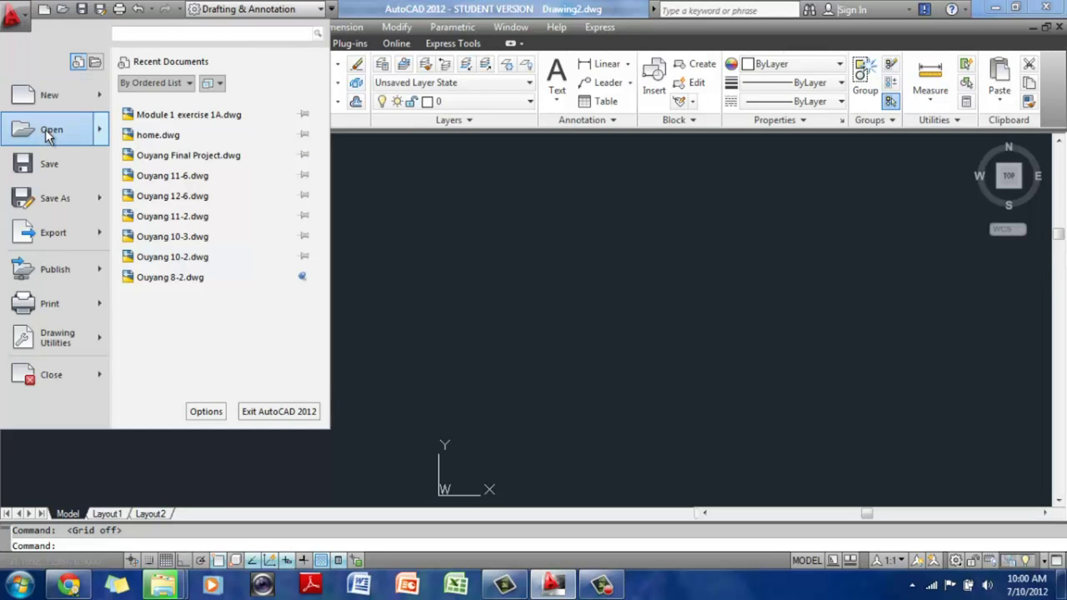
mouse_move(46, 132)
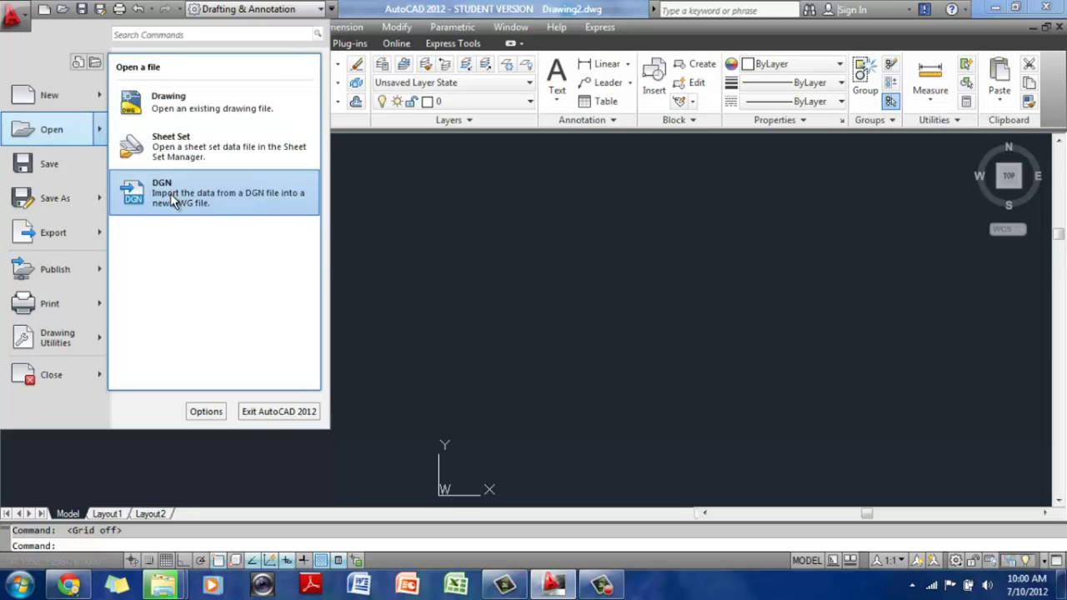
left_click(391, 215)
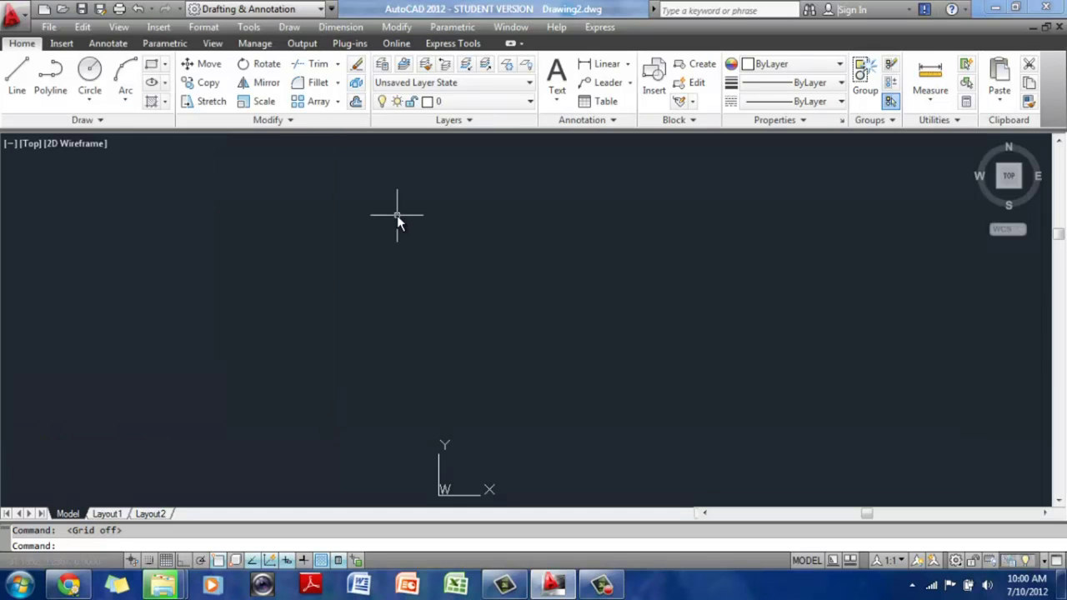
key("Escape")
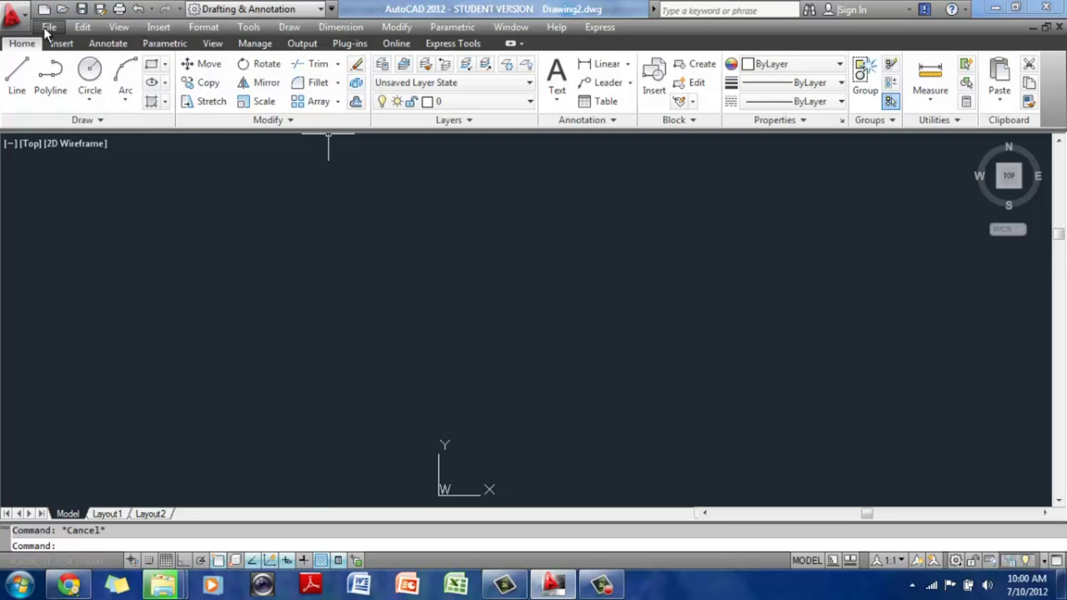
left_click(14, 15)
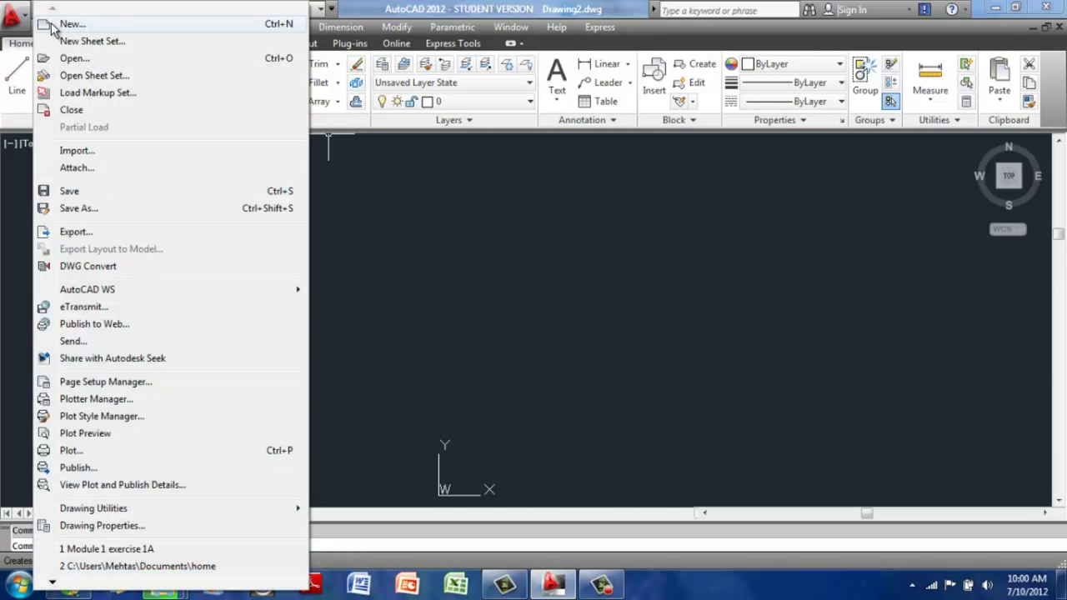
key("Escape")
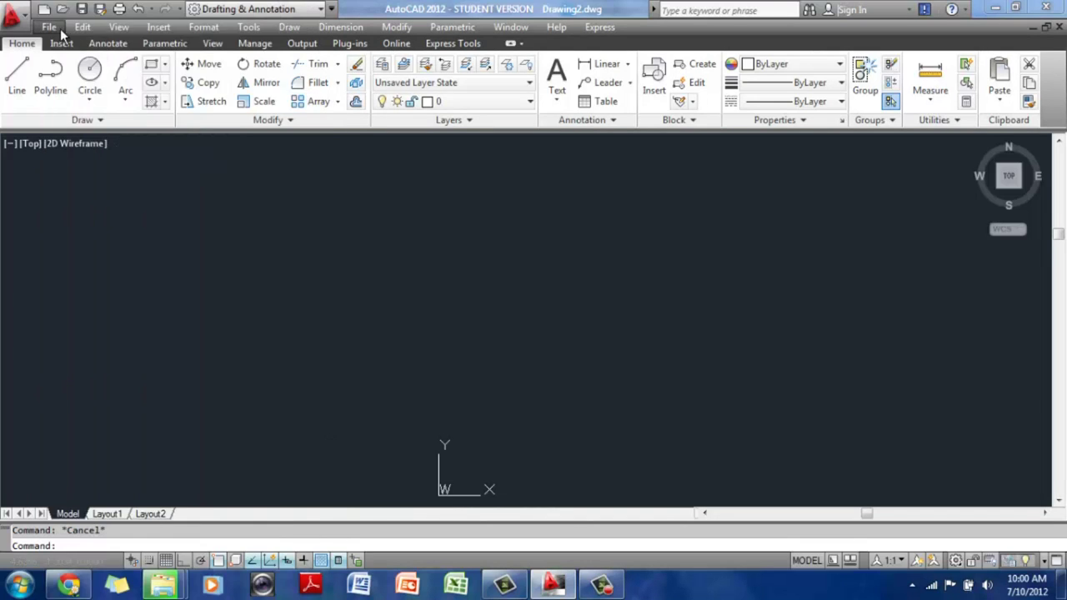
Create a new drawing from the acad template and continue past the educational product notice
left_click(50, 28)
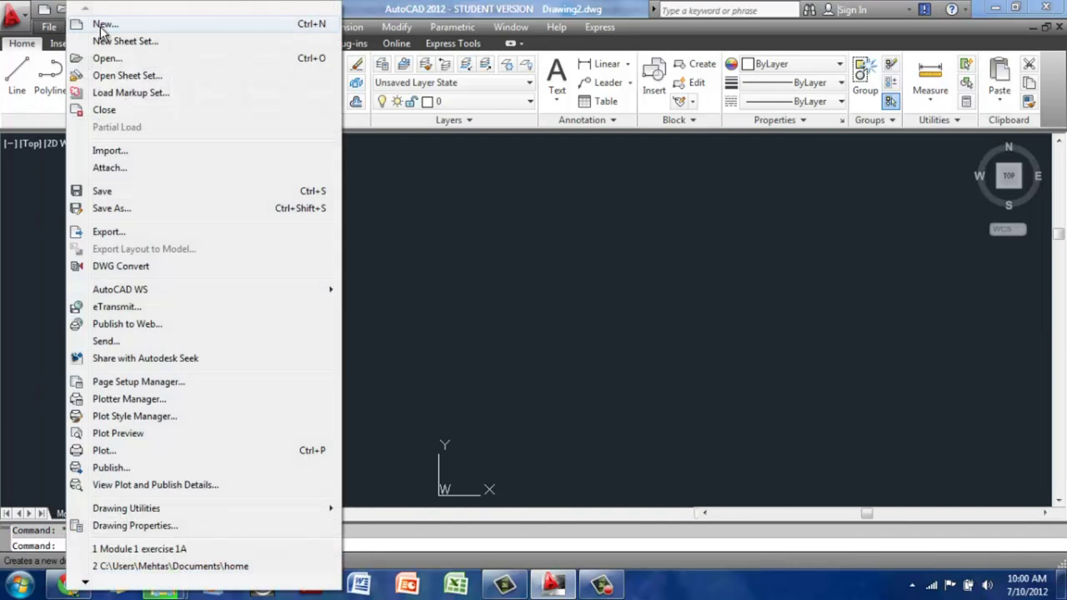
left_click(101, 28)
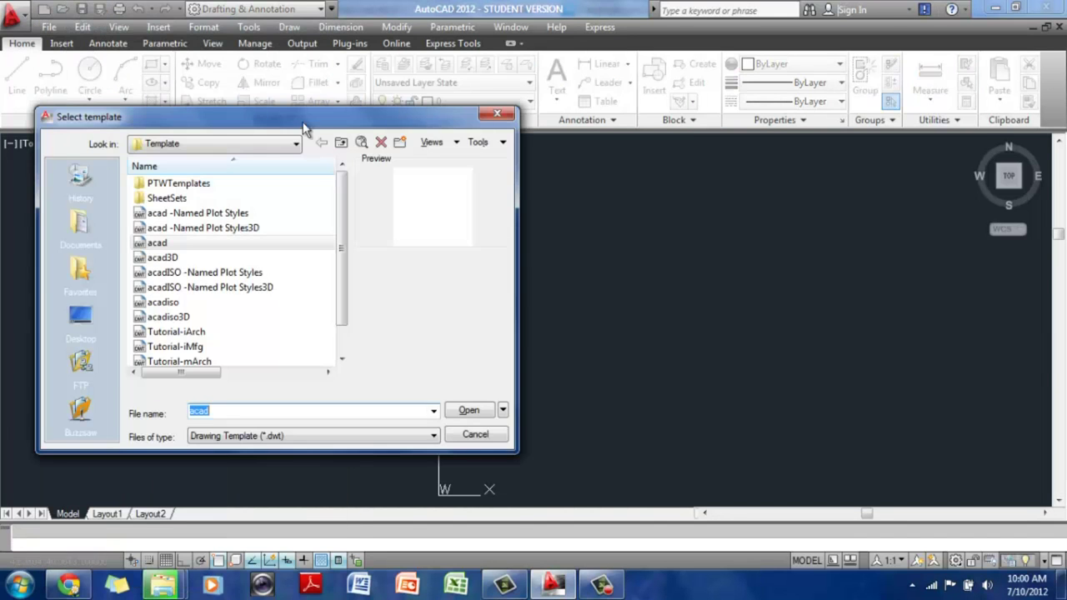
left_click_drag(311, 122, 481, 141)
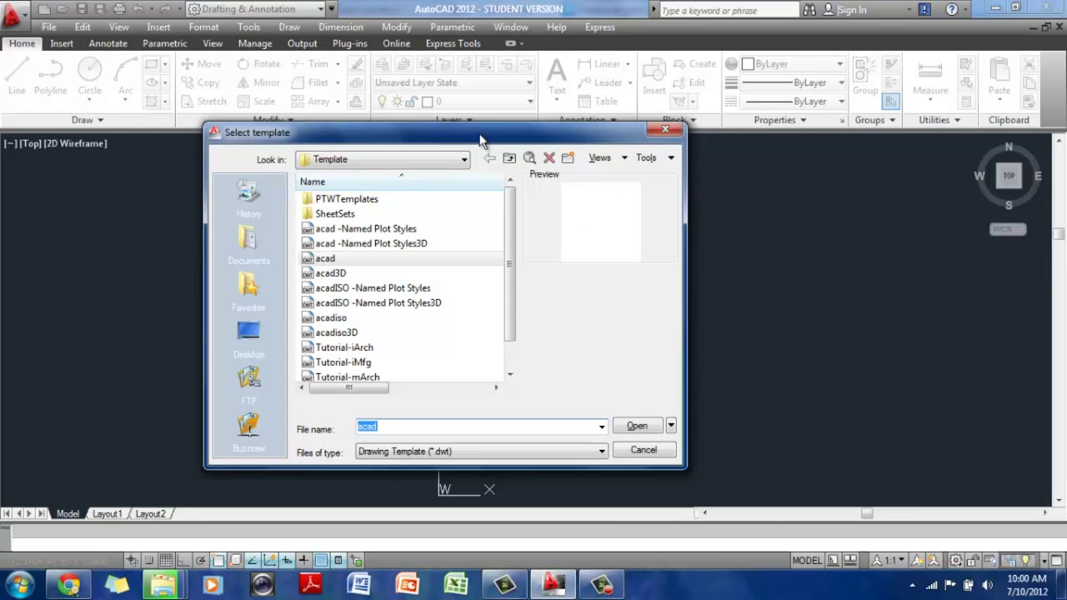
scroll(511, 214, "down", 1)
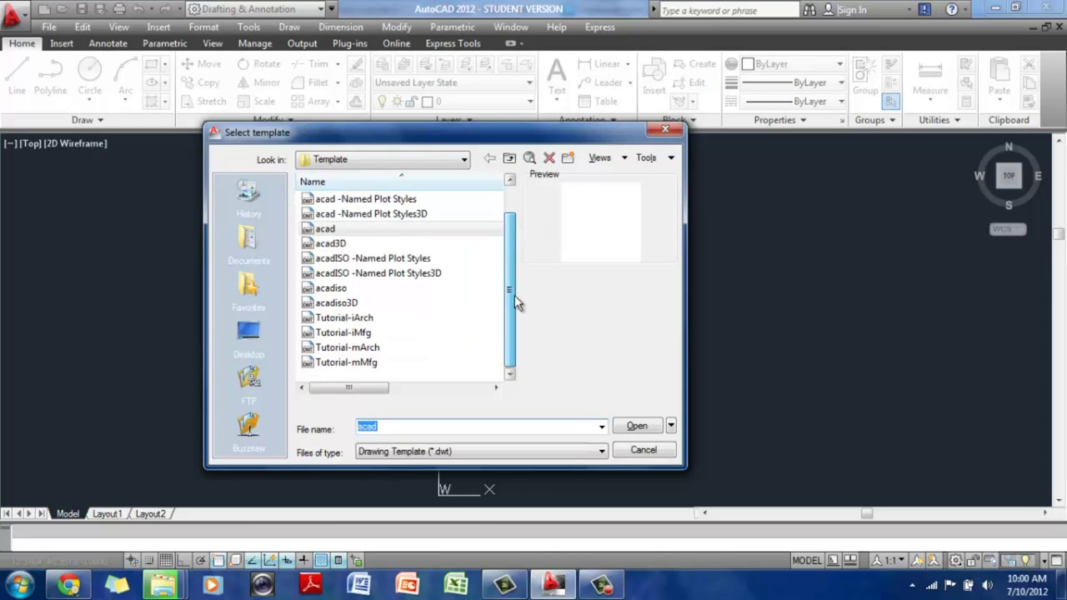
scroll(512, 269, "up", 1)
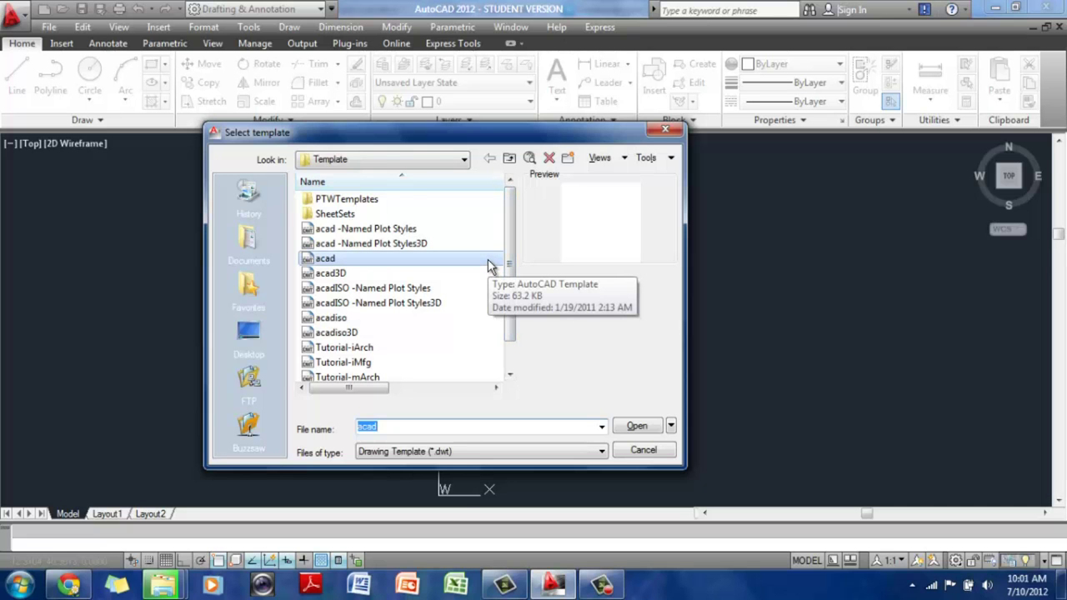
double_click(338, 260)
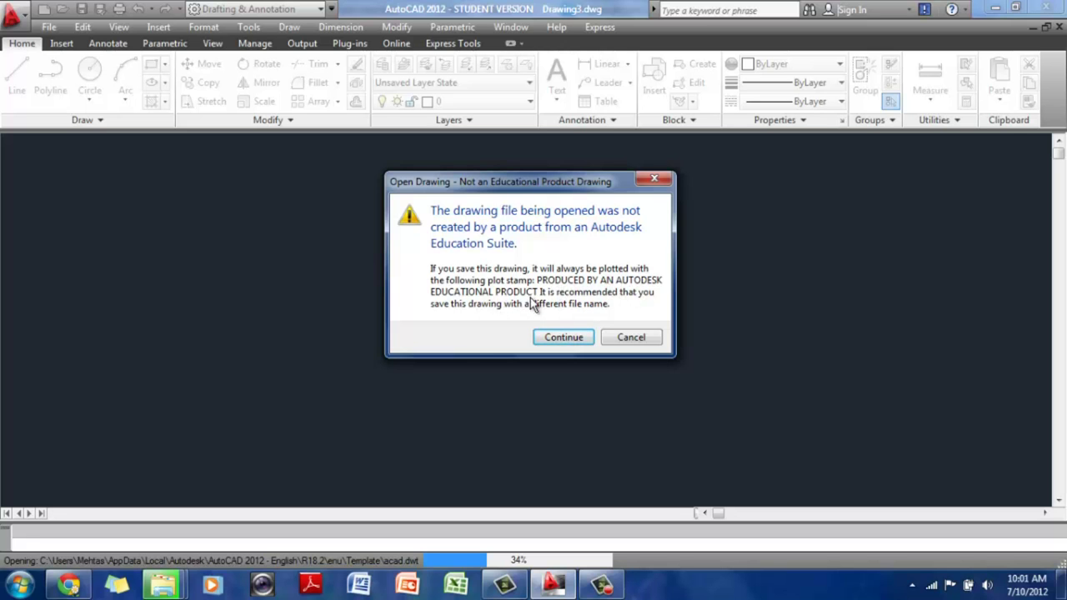
left_click(562, 337)
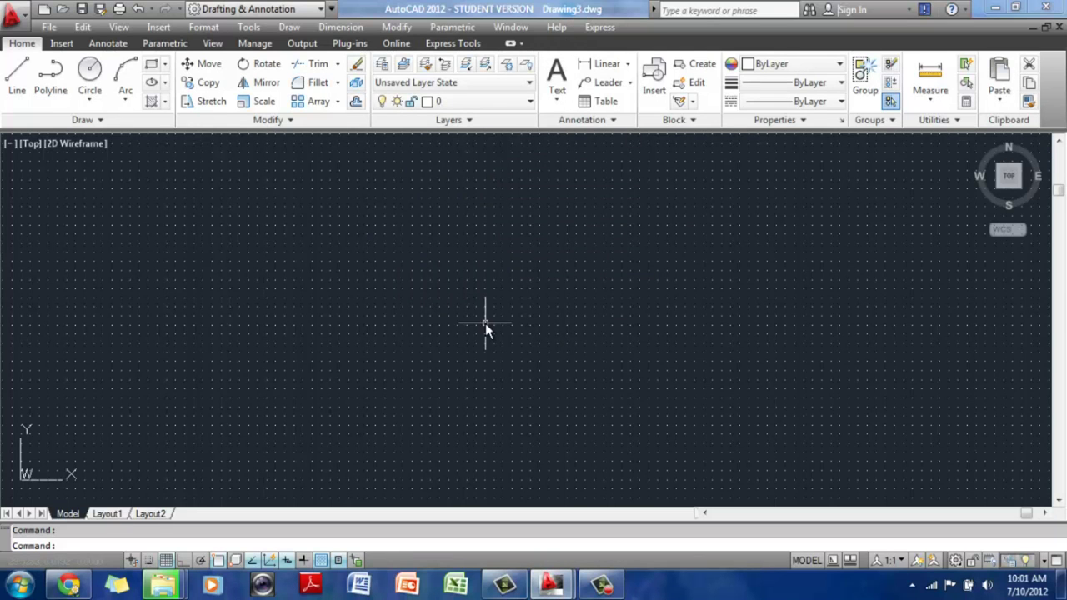
Save the new drawing to the Desktop folder under the file name Drawing3.dwg
left_click(47, 29)
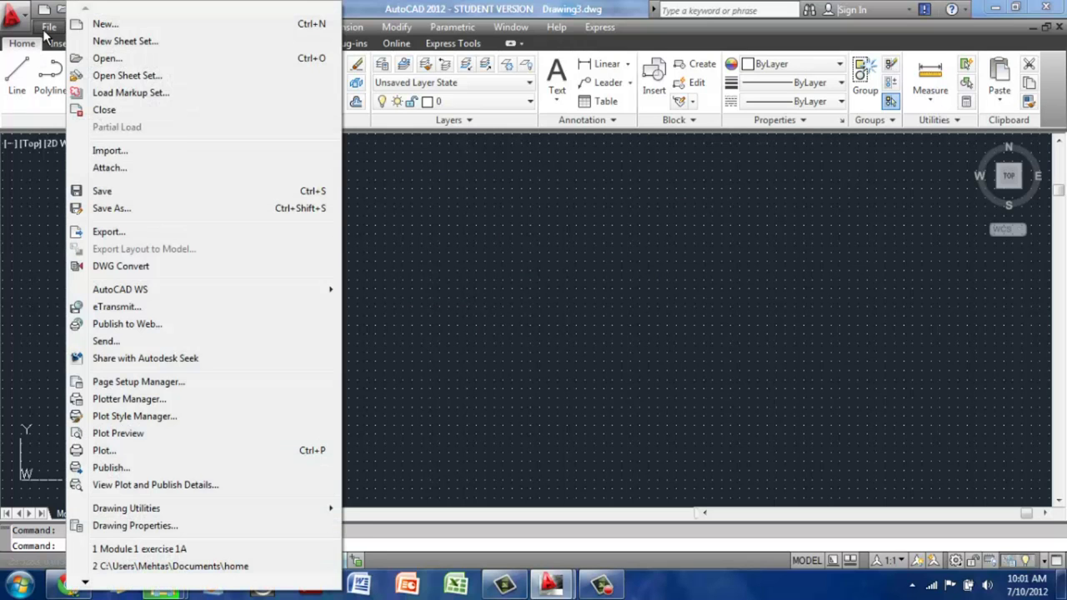
left_click(87, 26)
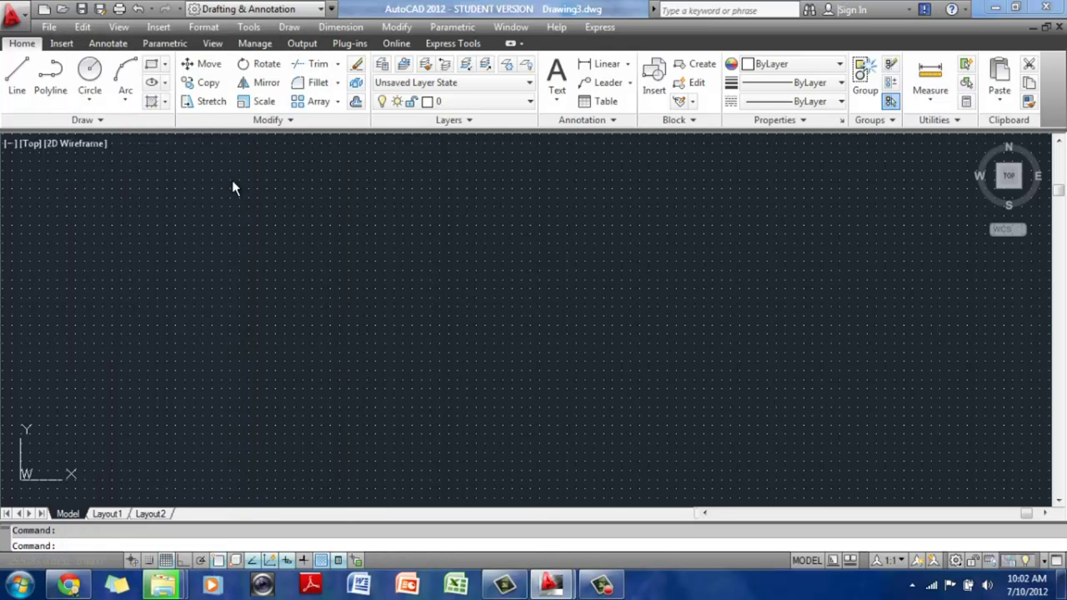
left_click(51, 27)
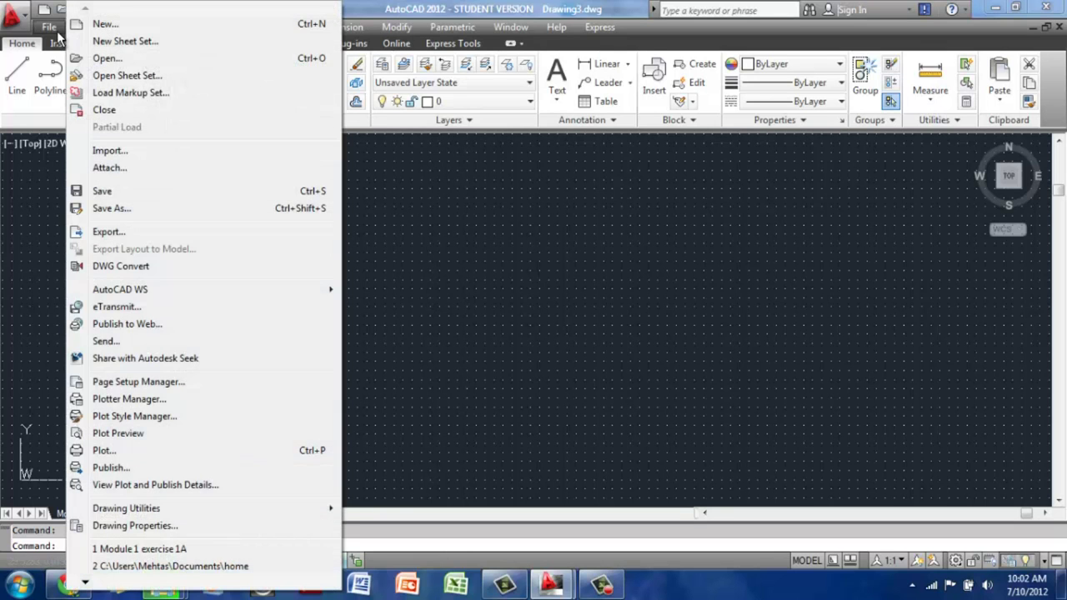
left_click(160, 209)
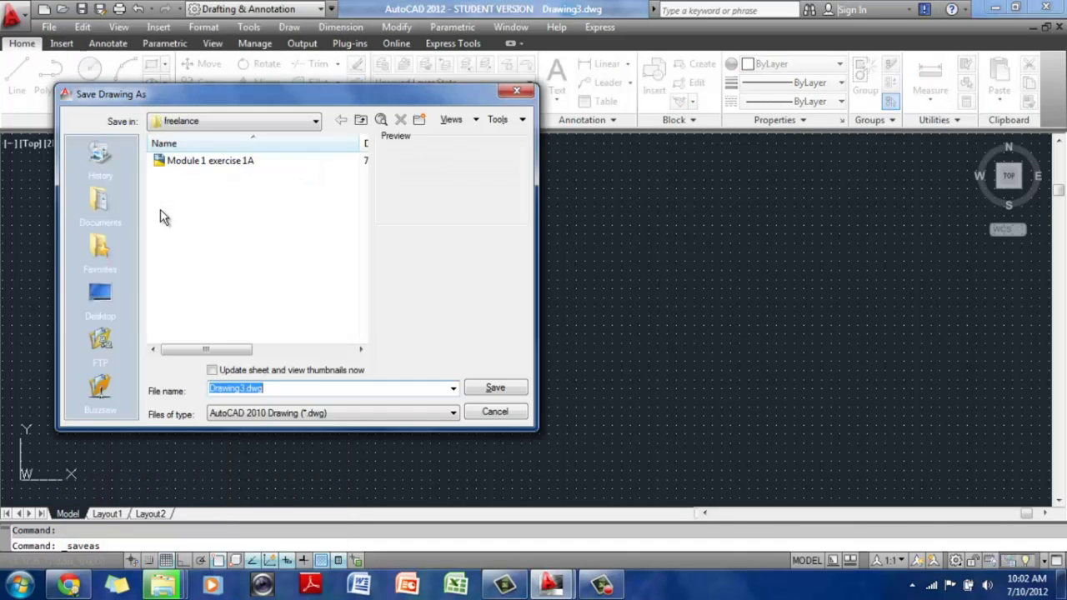
left_click_drag(272, 97, 409, 127)
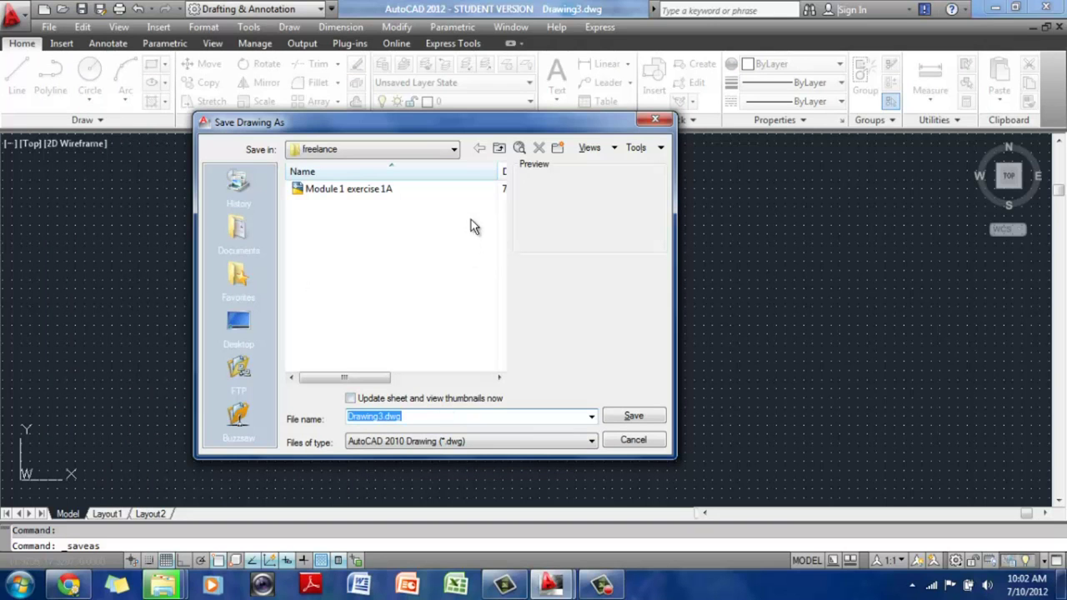
left_click(453, 149)
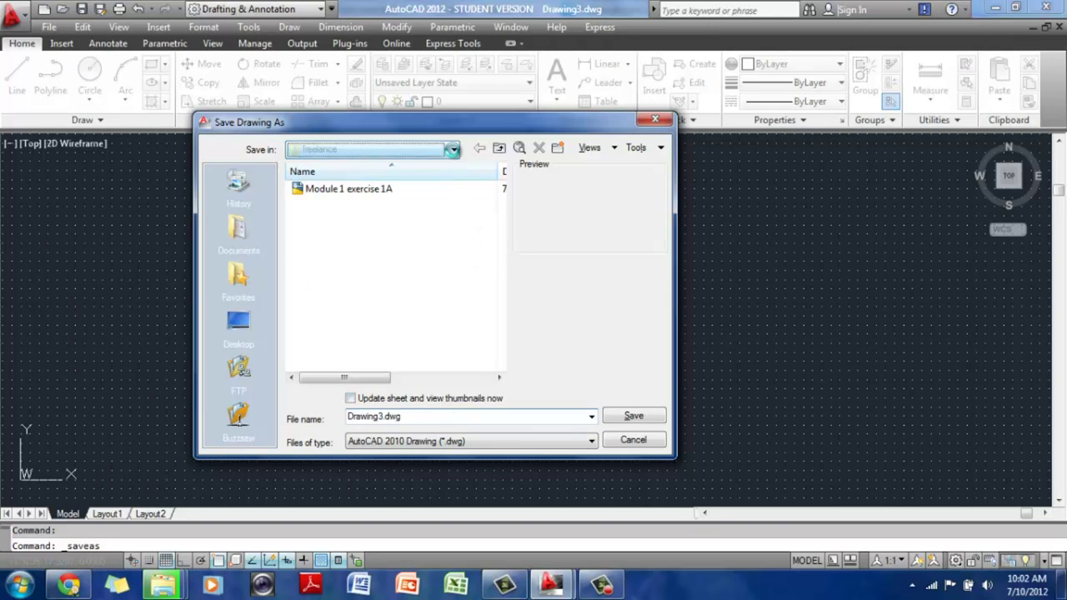
left_click(452, 150)
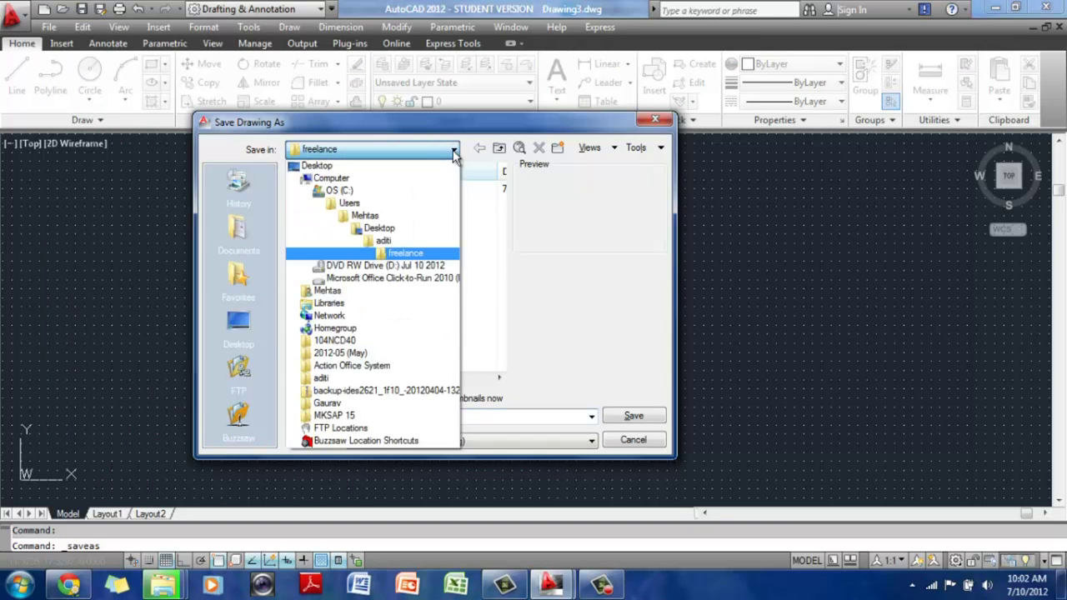
left_click(406, 230)
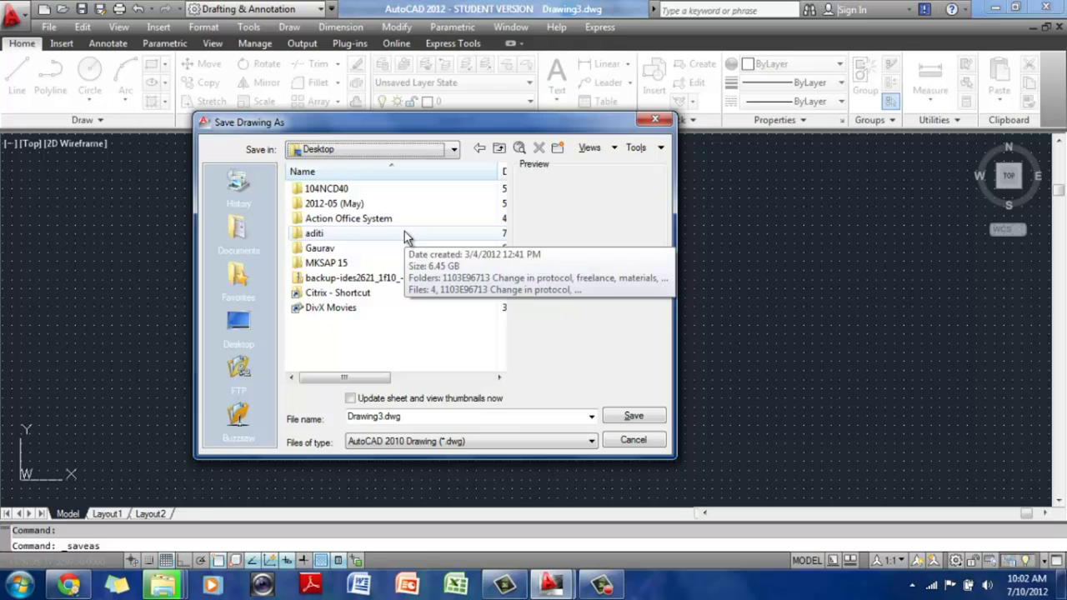
left_click(384, 416)
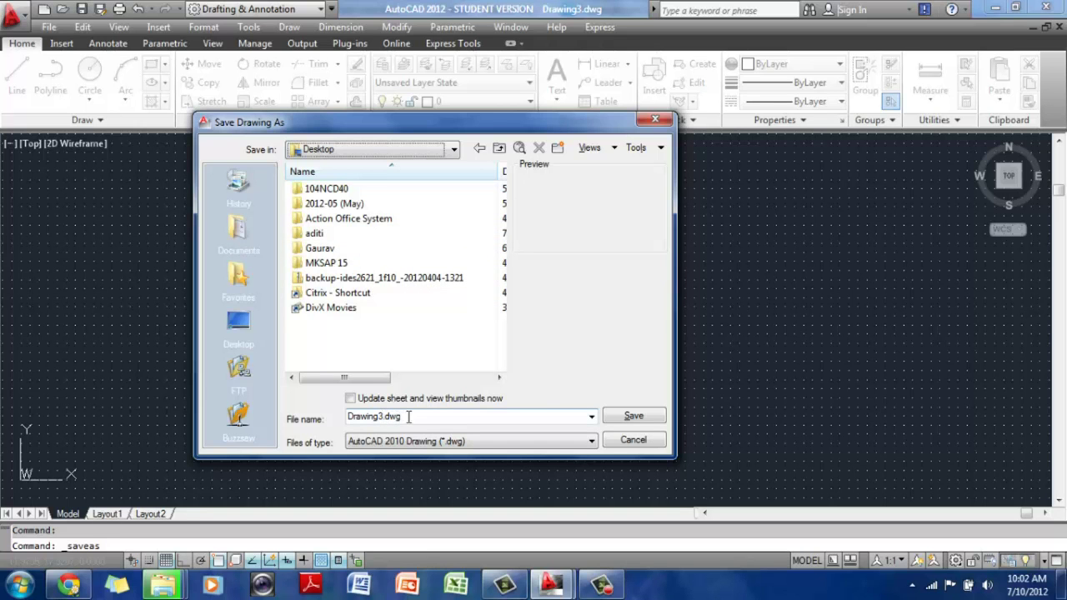
left_click(631, 416)
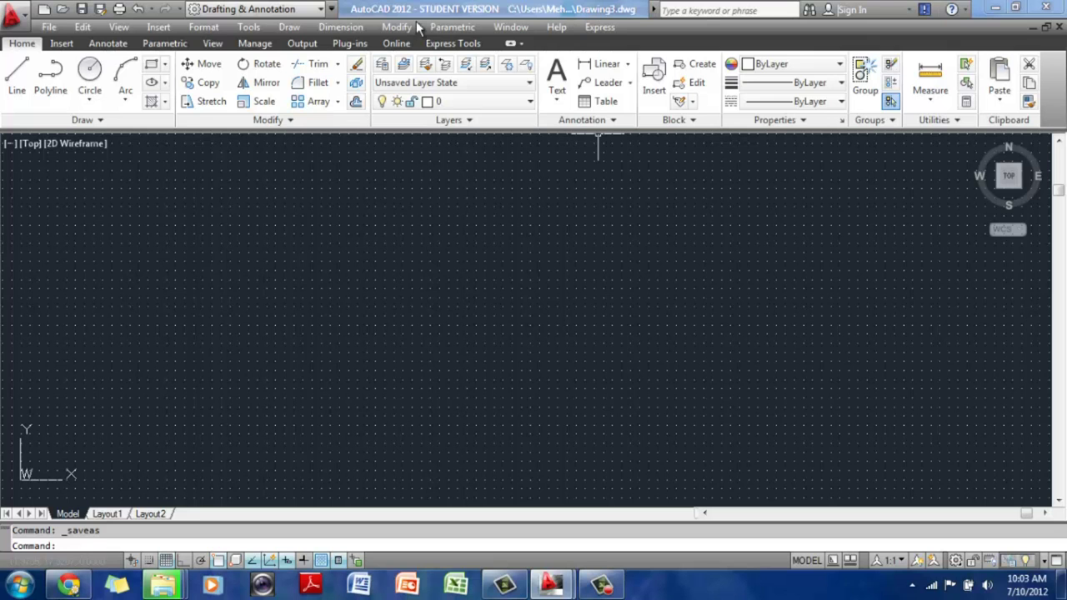
left_click(46, 28)
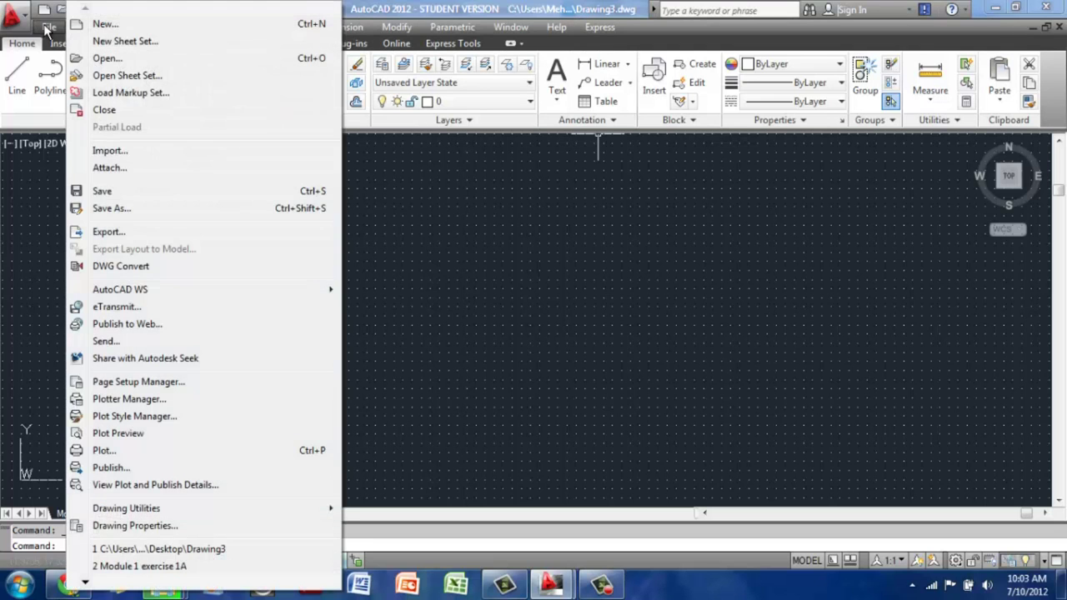
left_click(117, 210)
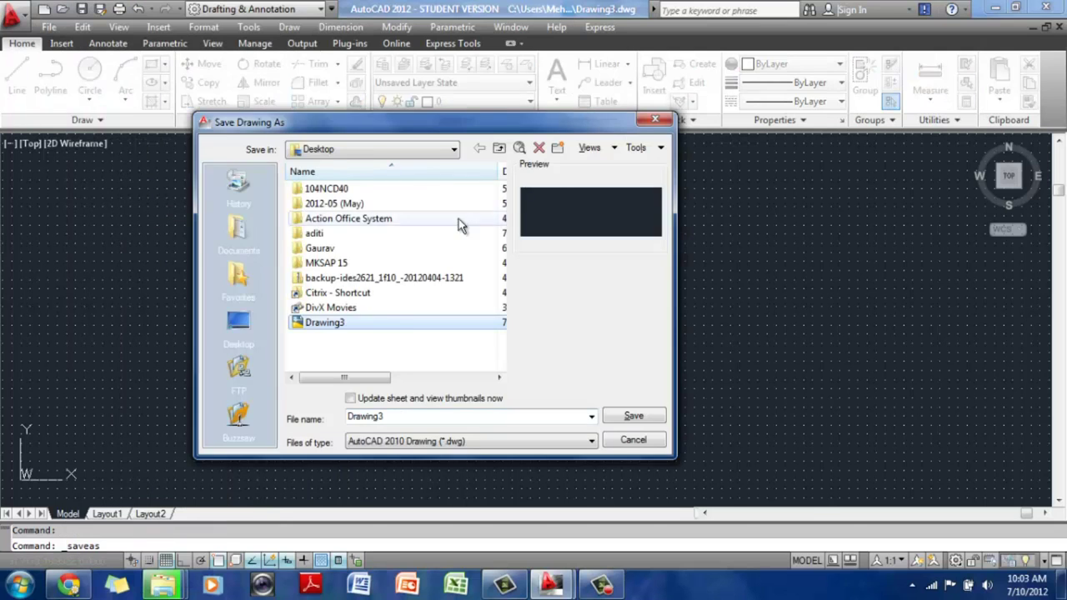
left_click_drag(481, 122, 540, 90)
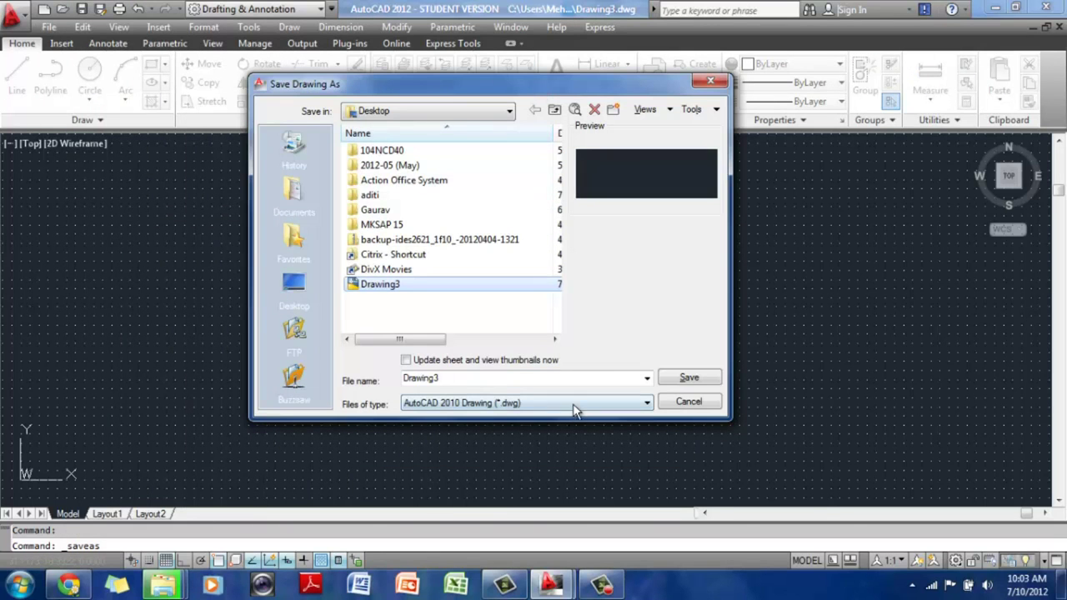
left_click(572, 403)
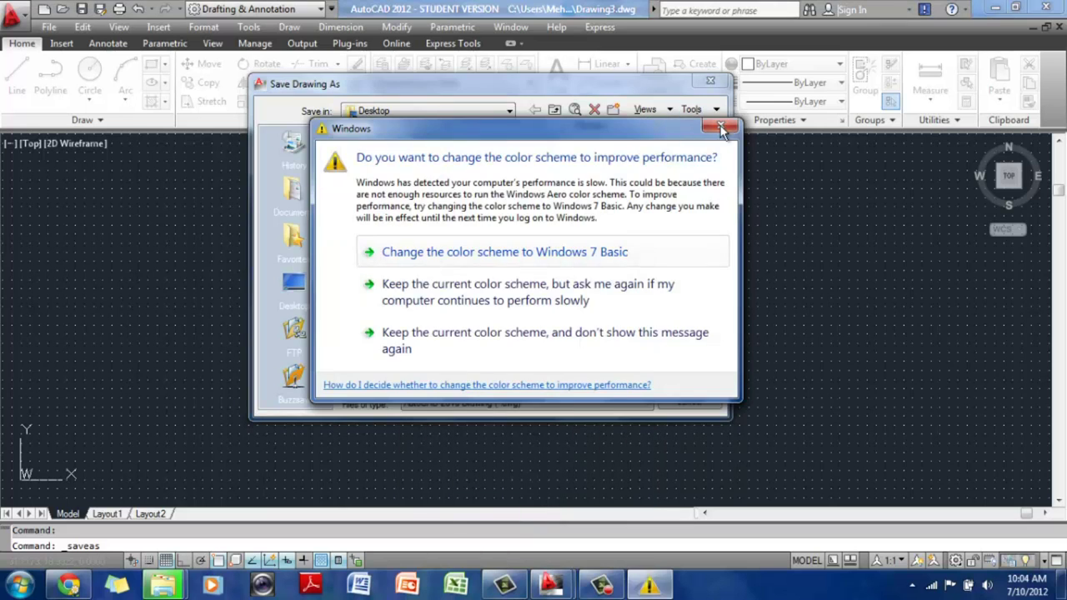
left_click(721, 128)
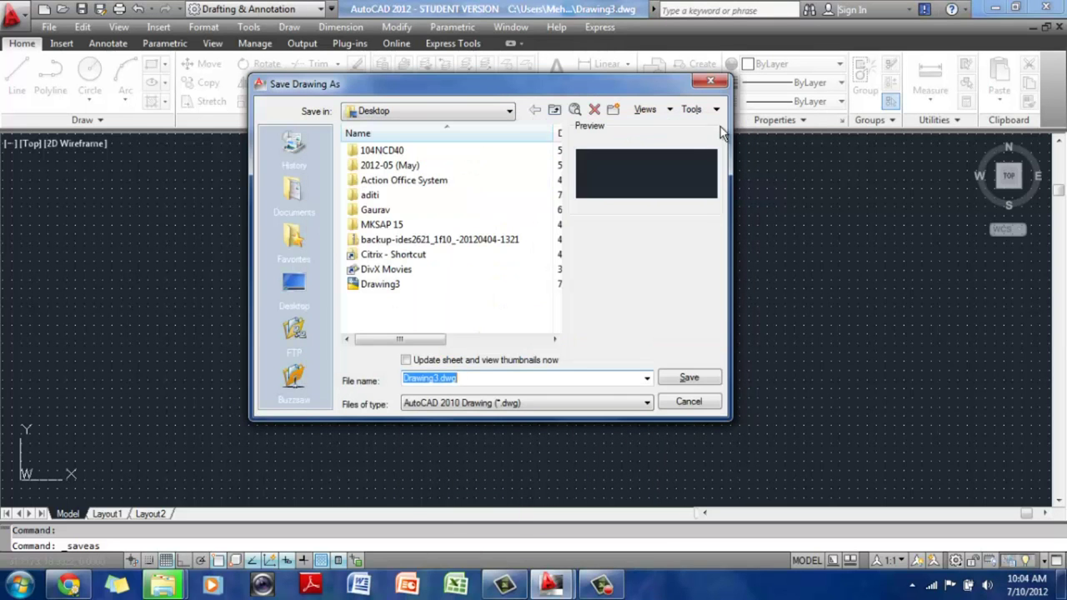
left_click(679, 404)
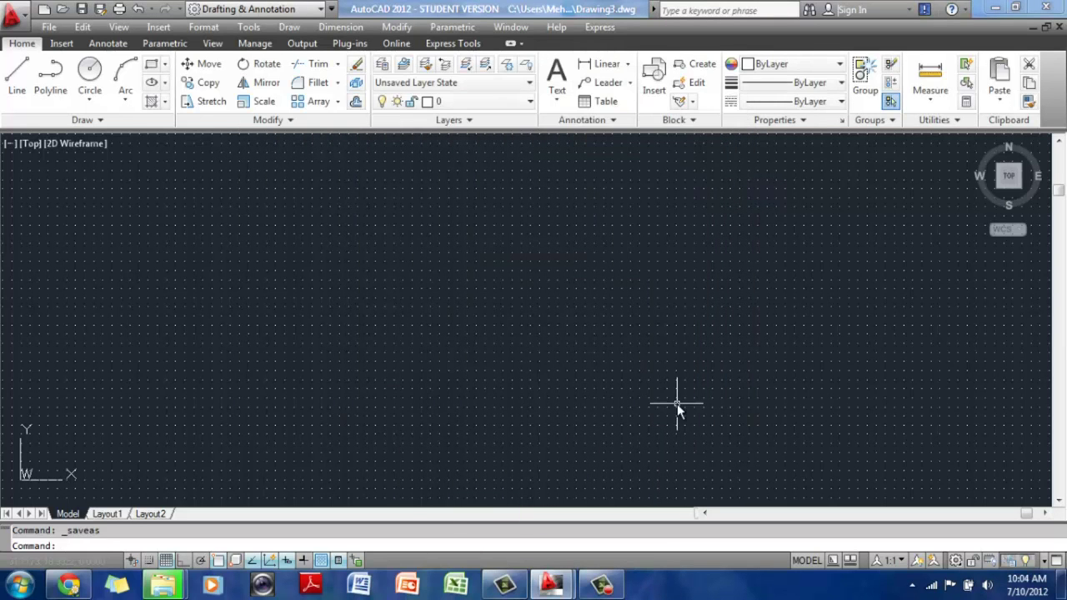
Close the saved drawing and reopen Drawing3 from the Desktop folder
left_click(1058, 27)
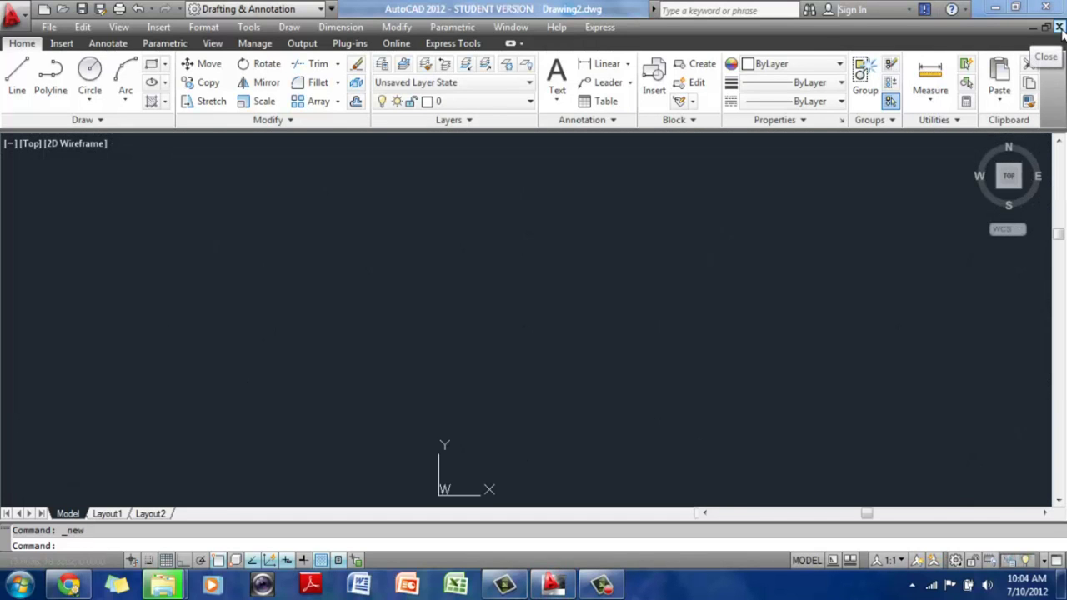
left_click(48, 28)
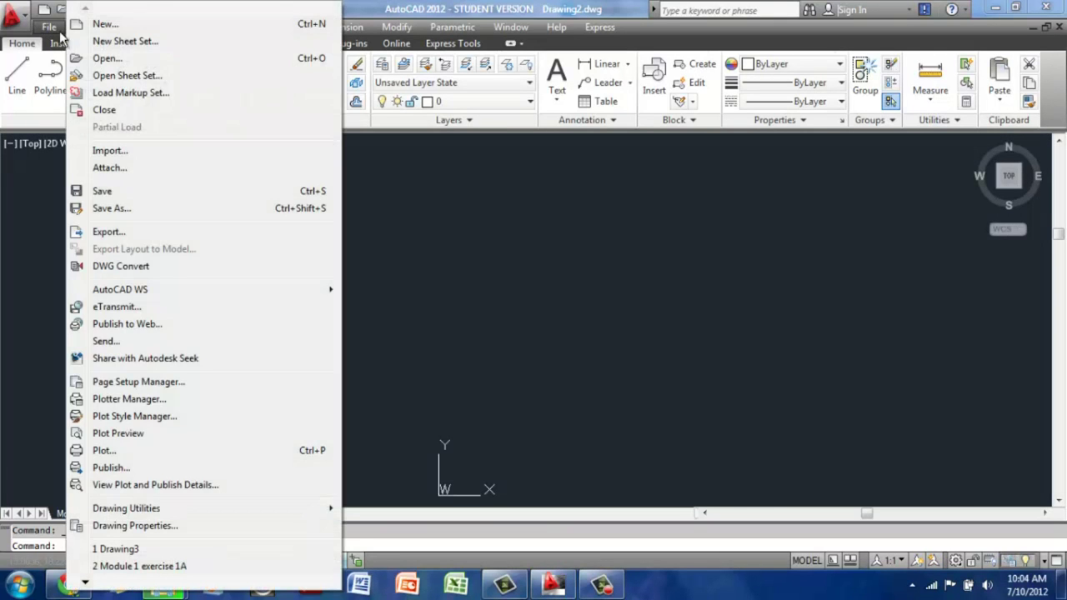
left_click(93, 60)
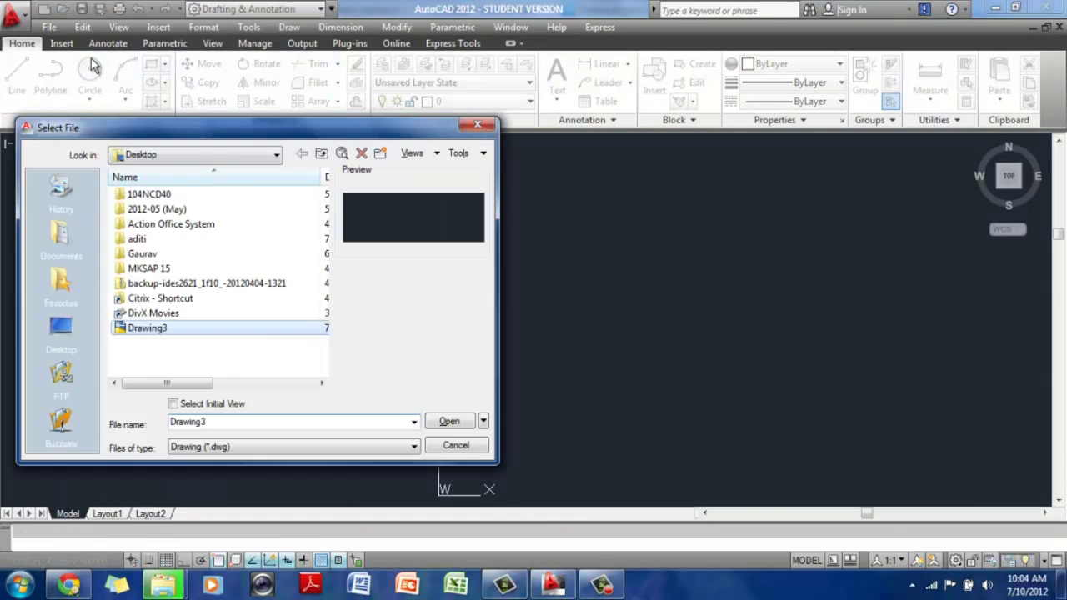
left_click(158, 330)
left_click(187, 328)
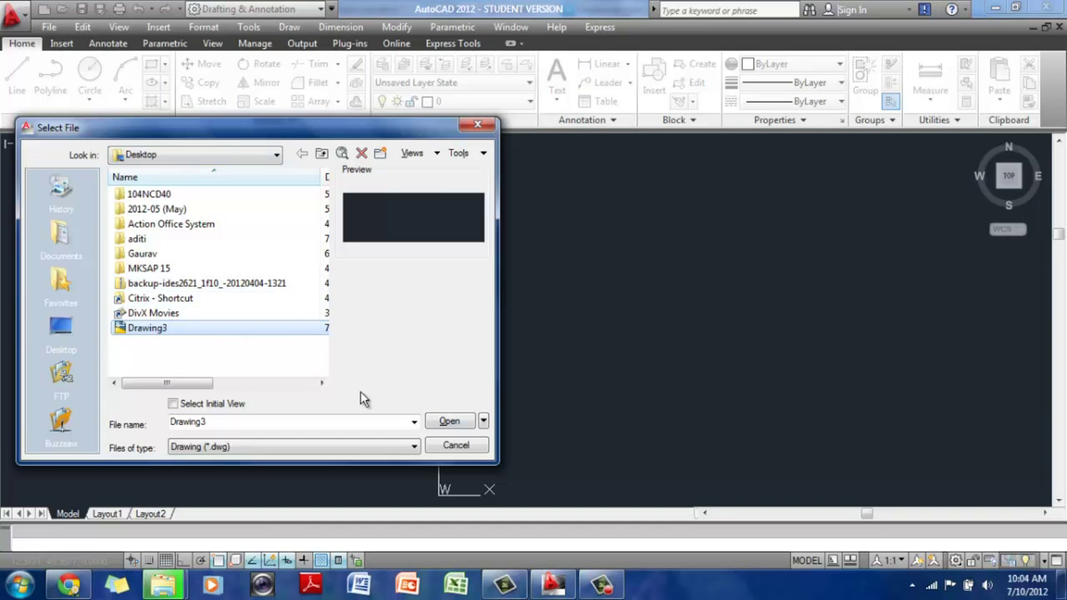
left_click(448, 421)
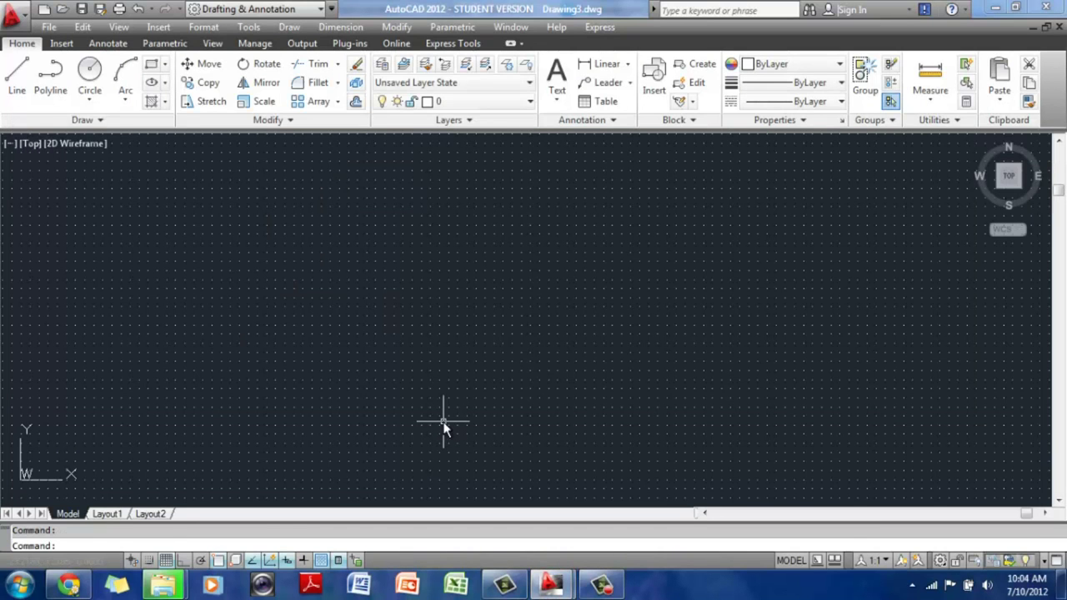